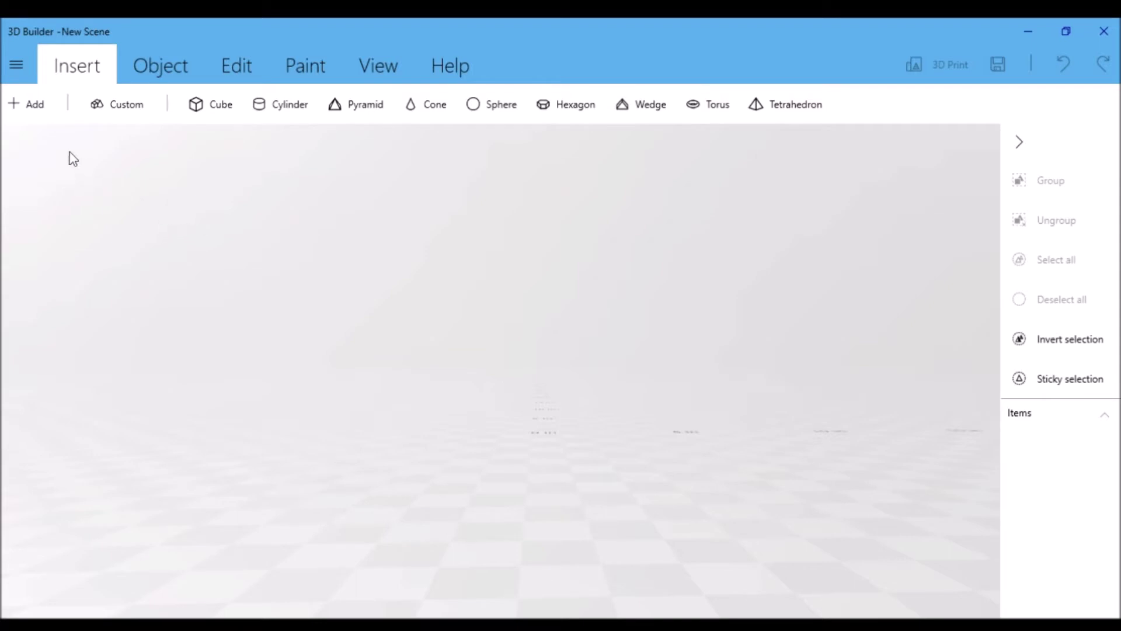
- Open the recent Female Head with Glasses model and import it with millimetres as the file units
{"action": "left_click", "coordinate": [17, 72]}
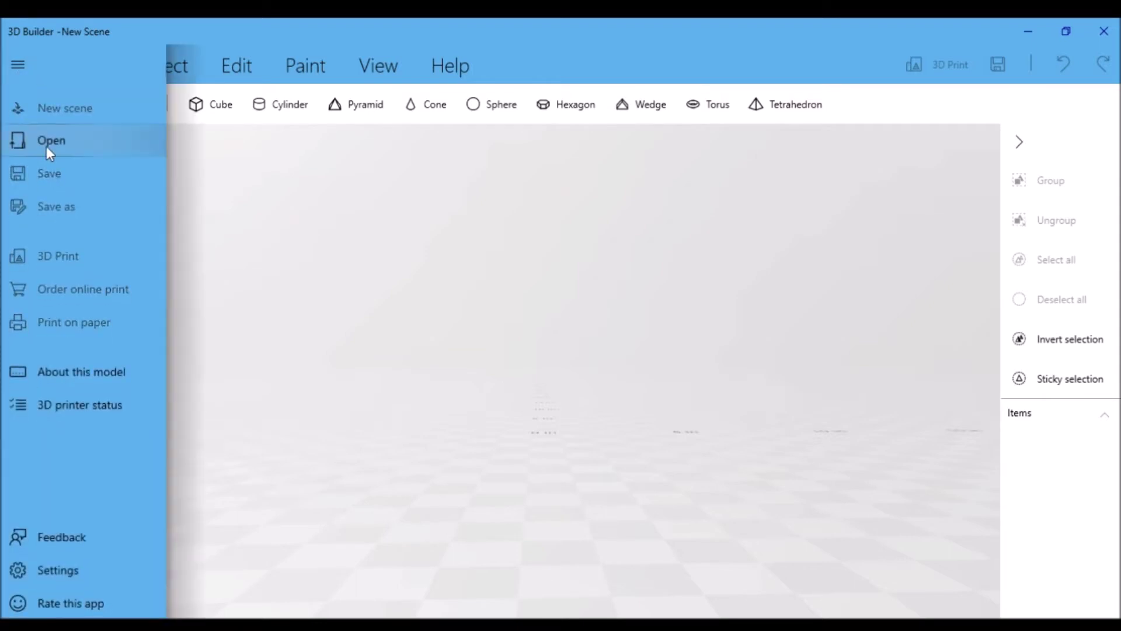
{"action": "left_click", "coordinate": [47, 147]}
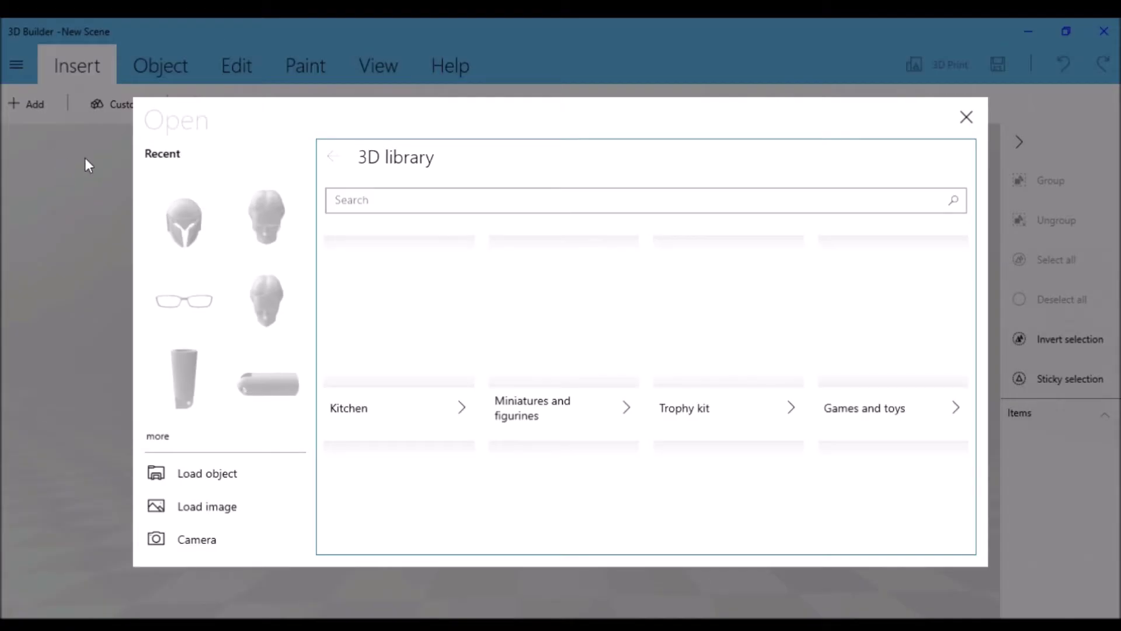
{"action": "left_click", "coordinate": [257, 215]}
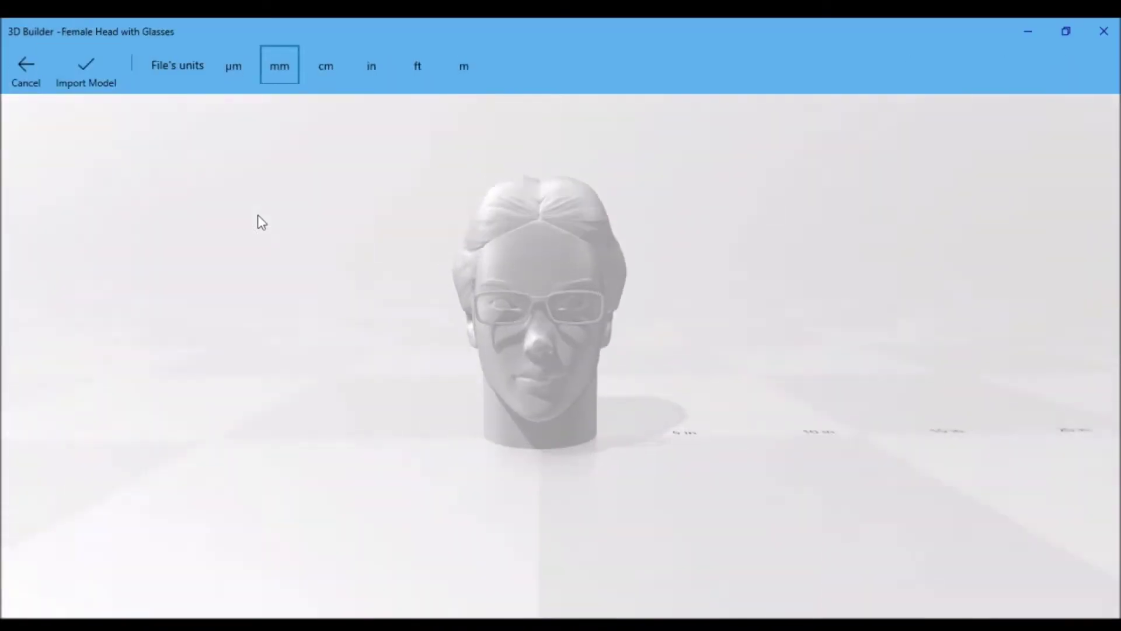
{"action": "left_click", "coordinate": [108, 85]}
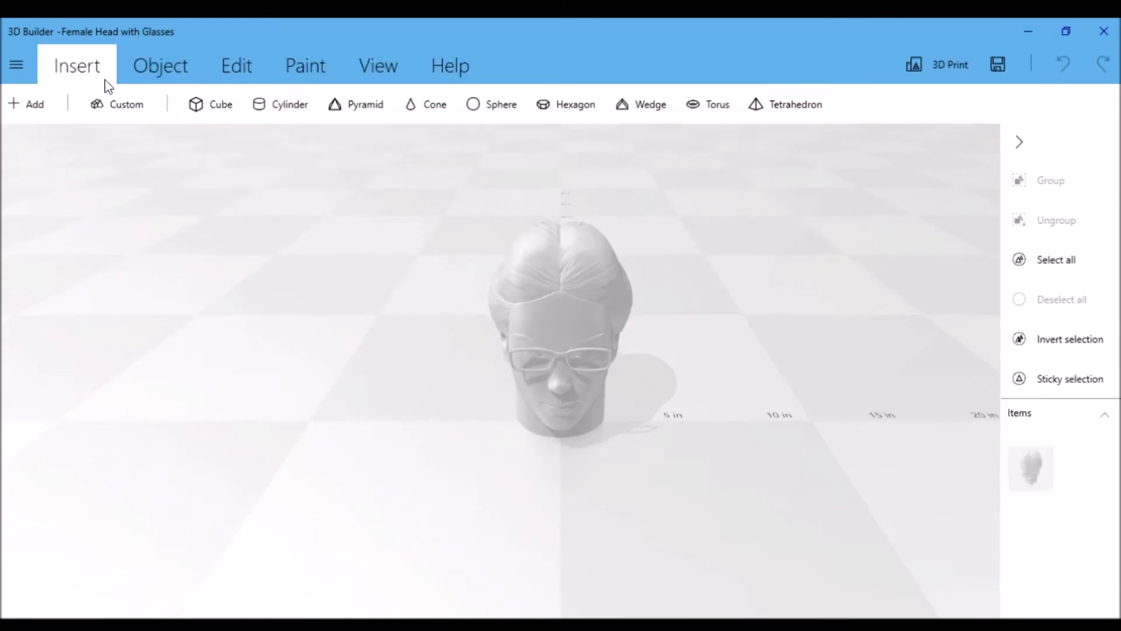
- Add the recent helmet model to the scene, importing it with millimetres as the file units
{"action": "right_click_drag", "start_coordinate": [721, 459], "coordinate": [647, 348]}
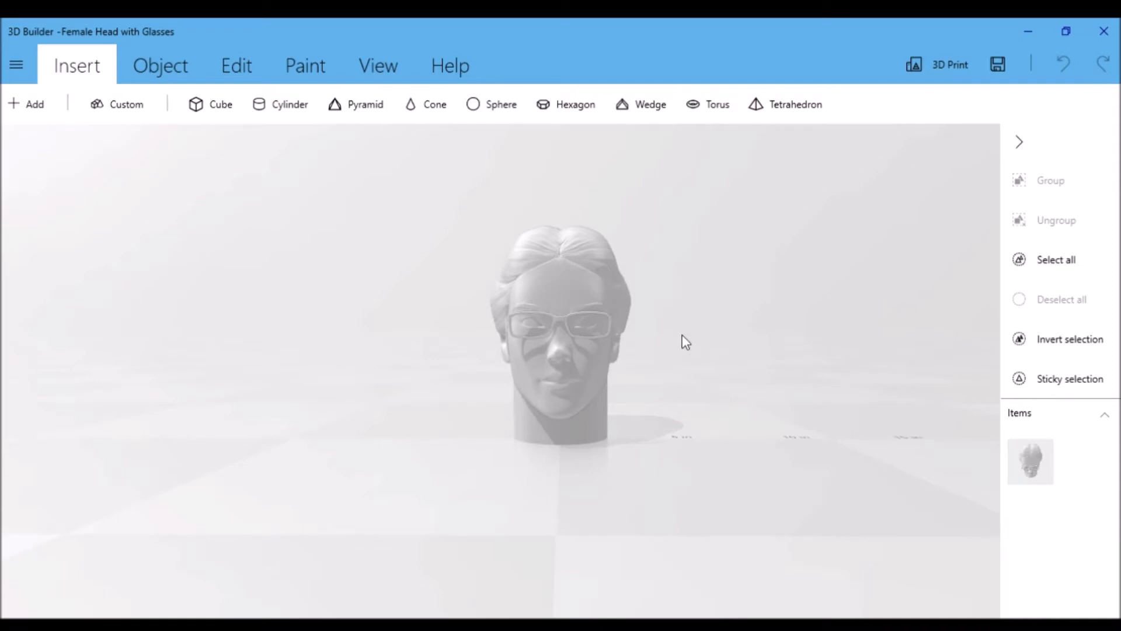
{"action": "scroll", "coordinate": [686, 342], "scroll_direction": "up", "scroll_amount": 3}
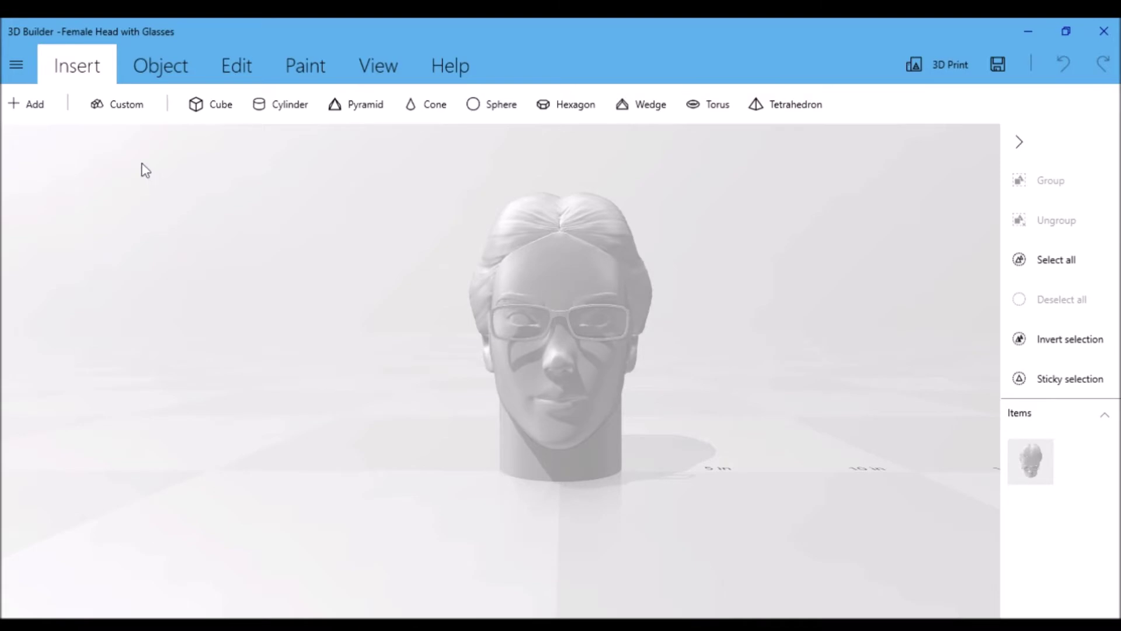
{"action": "left_click", "coordinate": [34, 113]}
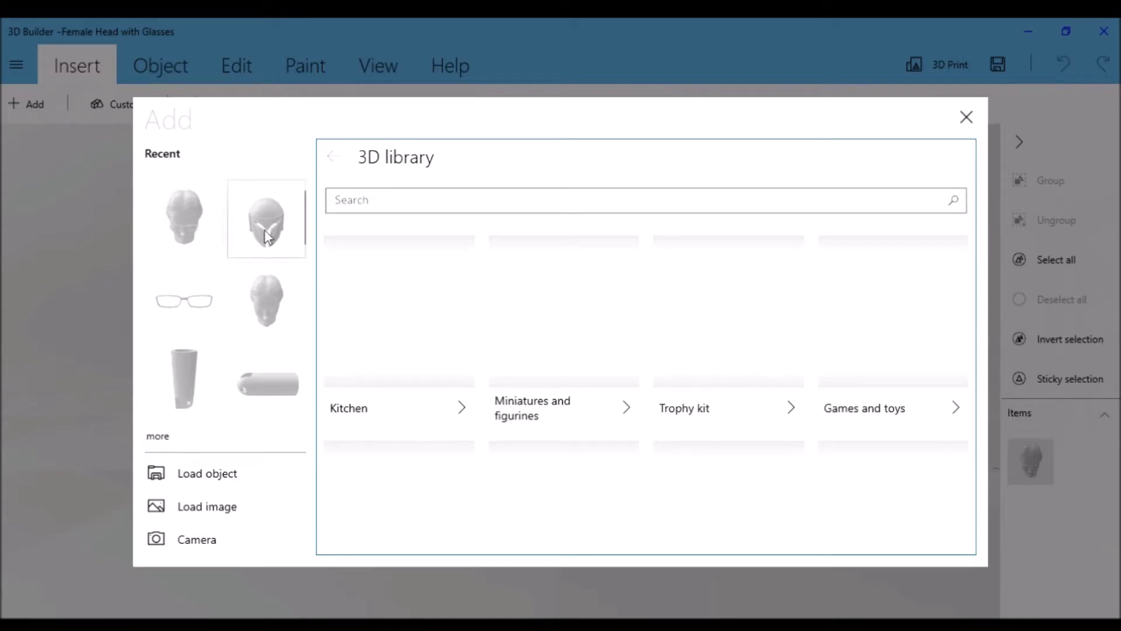
{"action": "left_click", "coordinate": [267, 236]}
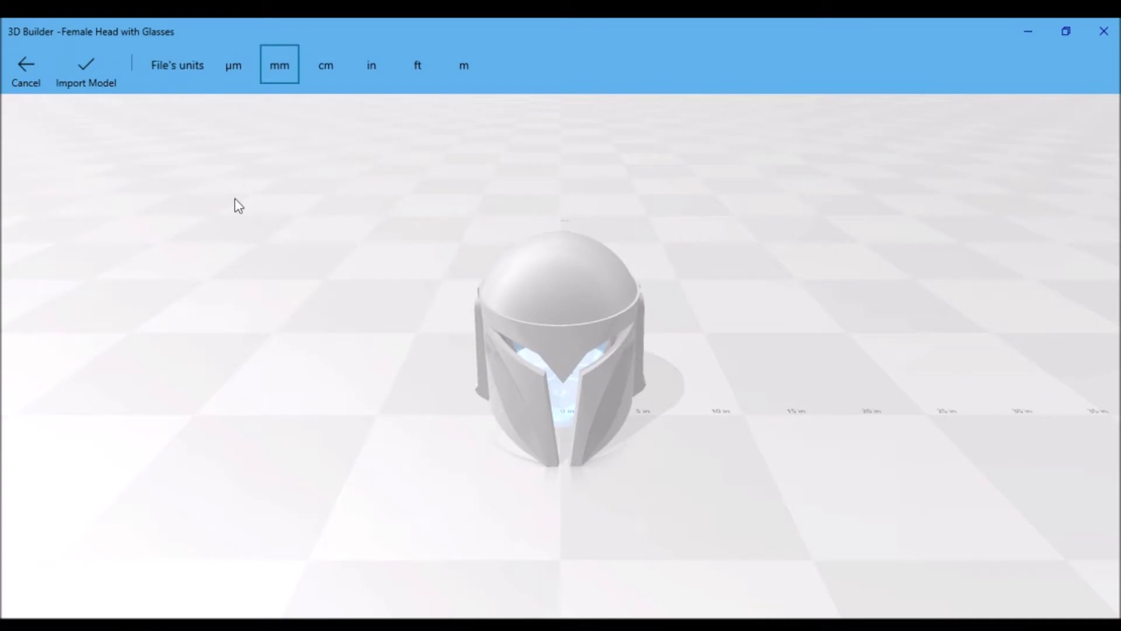
{"action": "left_click", "coordinate": [100, 63]}
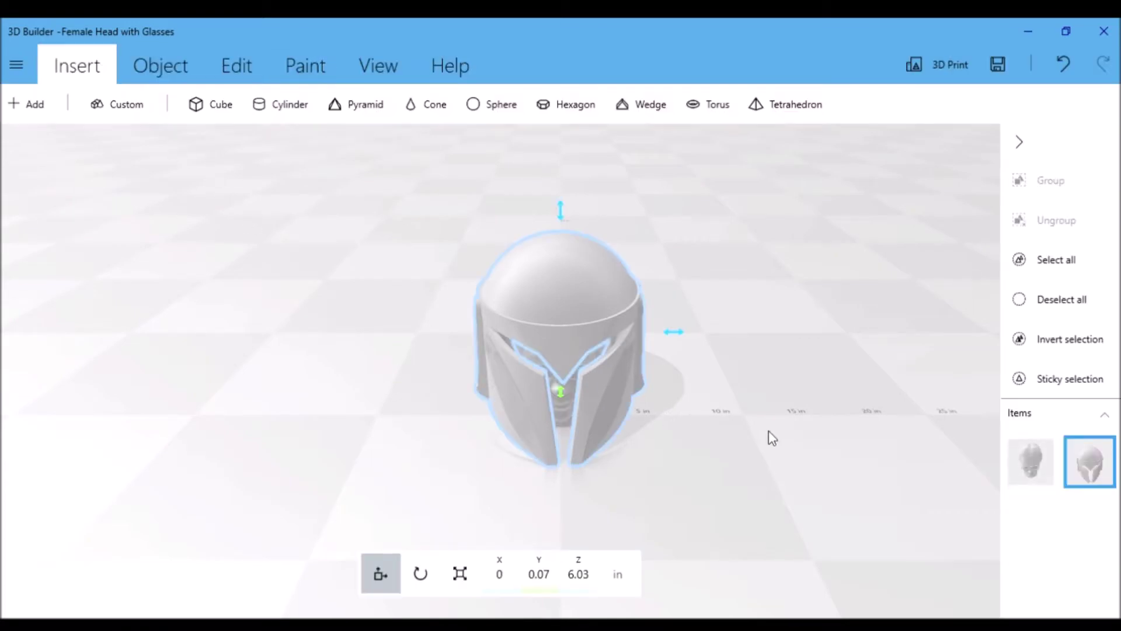
- Lower the helmet over the head to a Z position of about 4.39 in
{"action": "left_click_drag", "start_coordinate": [768, 395], "coordinate": [760, 353]}
{"action": "scroll", "coordinate": [791, 360], "scroll_direction": "up", "scroll_amount": 5}
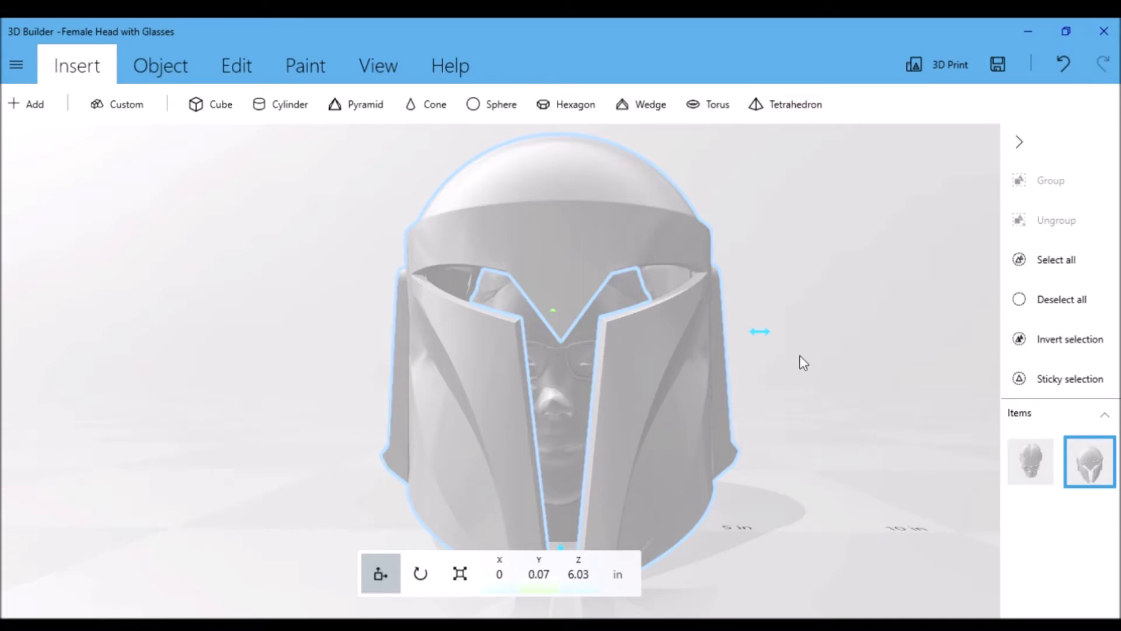
{"action": "scroll", "coordinate": [832, 356], "scroll_direction": "up", "scroll_amount": 1}
{"action": "scroll", "coordinate": [830, 356], "scroll_direction": "down", "scroll_amount": 1}
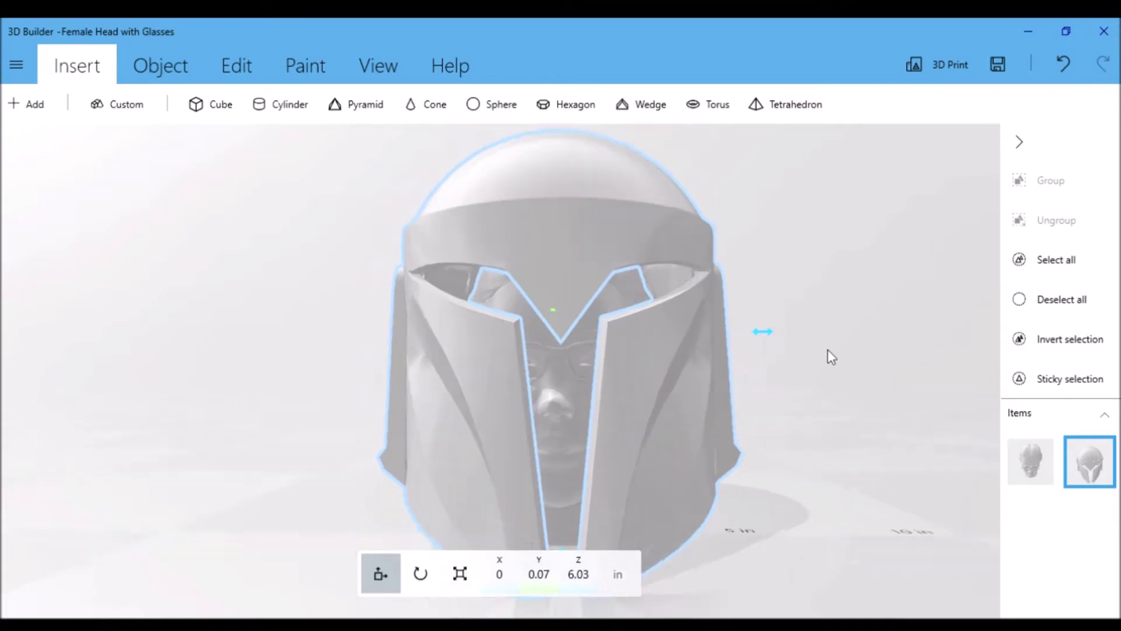
{"action": "scroll", "coordinate": [828, 352], "scroll_direction": "down", "scroll_amount": 1}
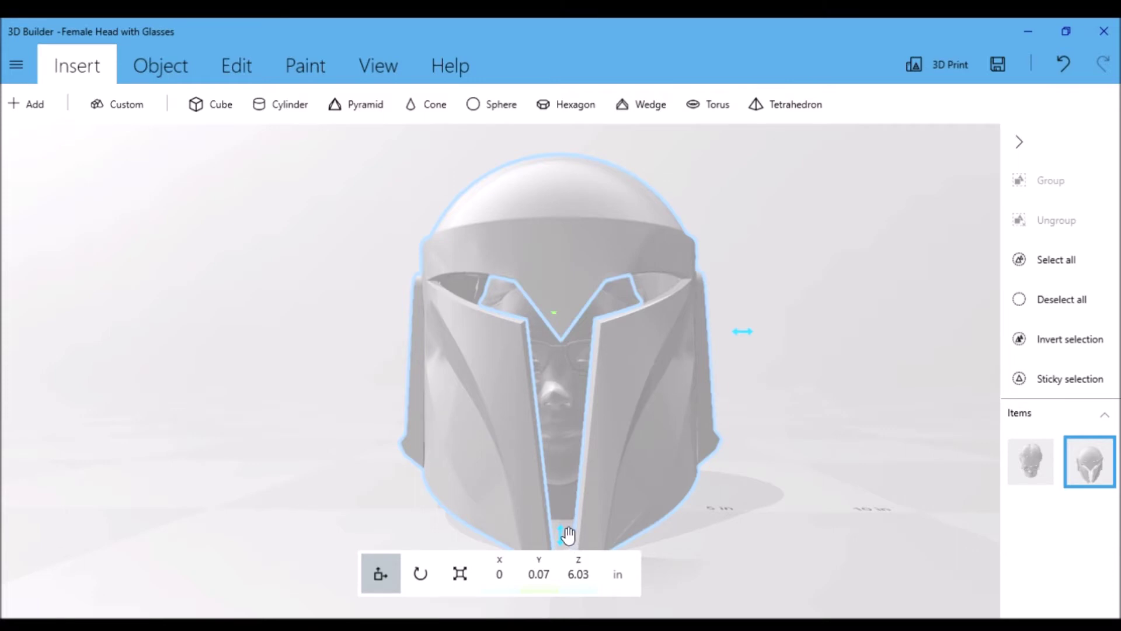
{"action": "scroll", "coordinate": [670, 522], "scroll_direction": "down", "scroll_amount": 2}
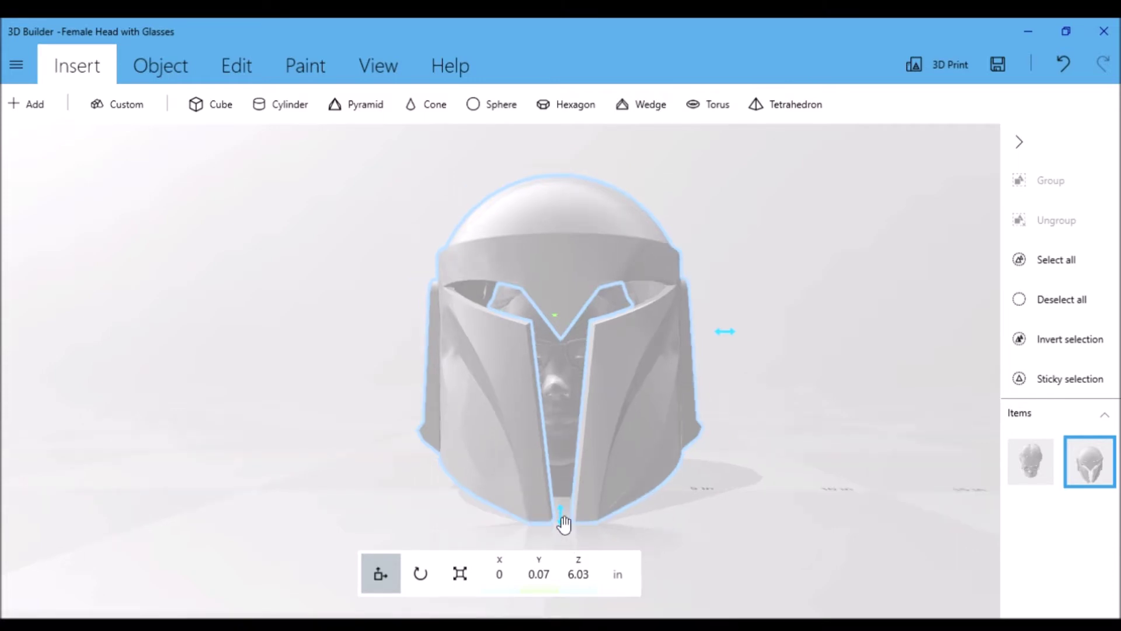
{"action": "left_click_drag", "start_coordinate": [564, 524], "coordinate": [559, 566]}
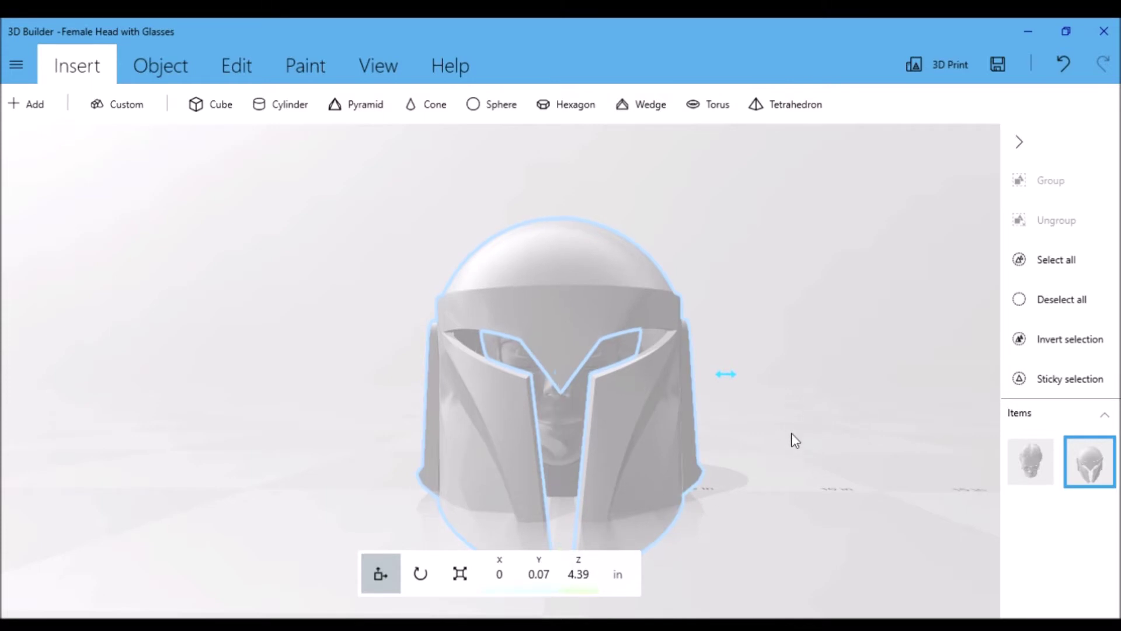
- Check the helmet's fit from the side and scale it down proportionally to about 10.1 × 9.84 × 11.2 in
{"action": "left_click_drag", "start_coordinate": [738, 460], "coordinate": [1098, 471]}
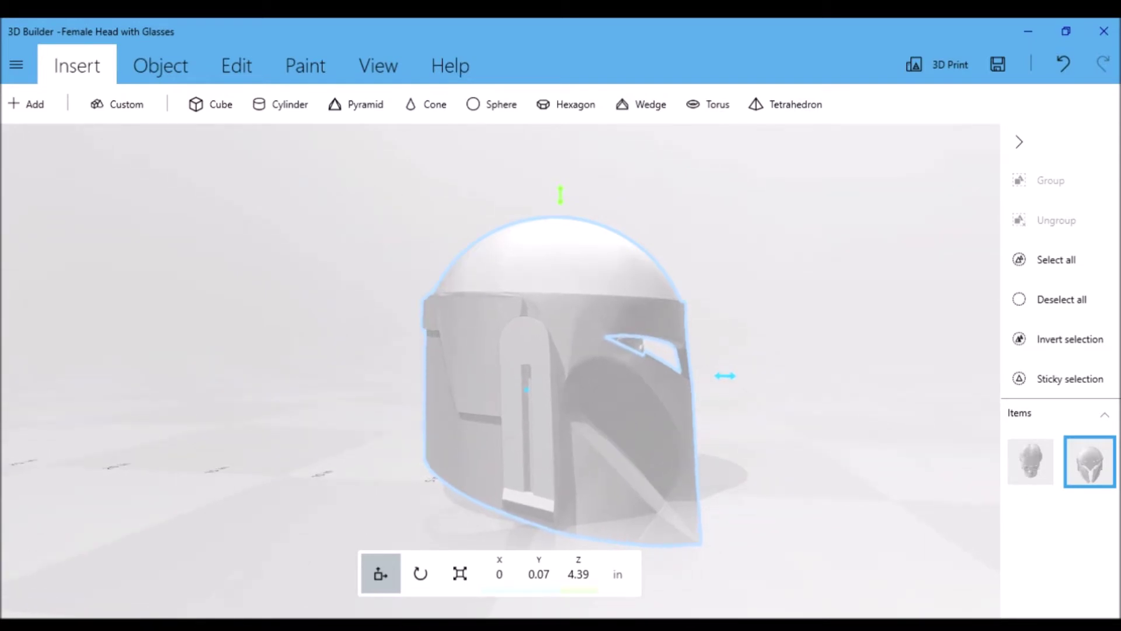
{"action": "left_click_drag", "start_coordinate": [991, 470], "coordinate": [736, 453]}
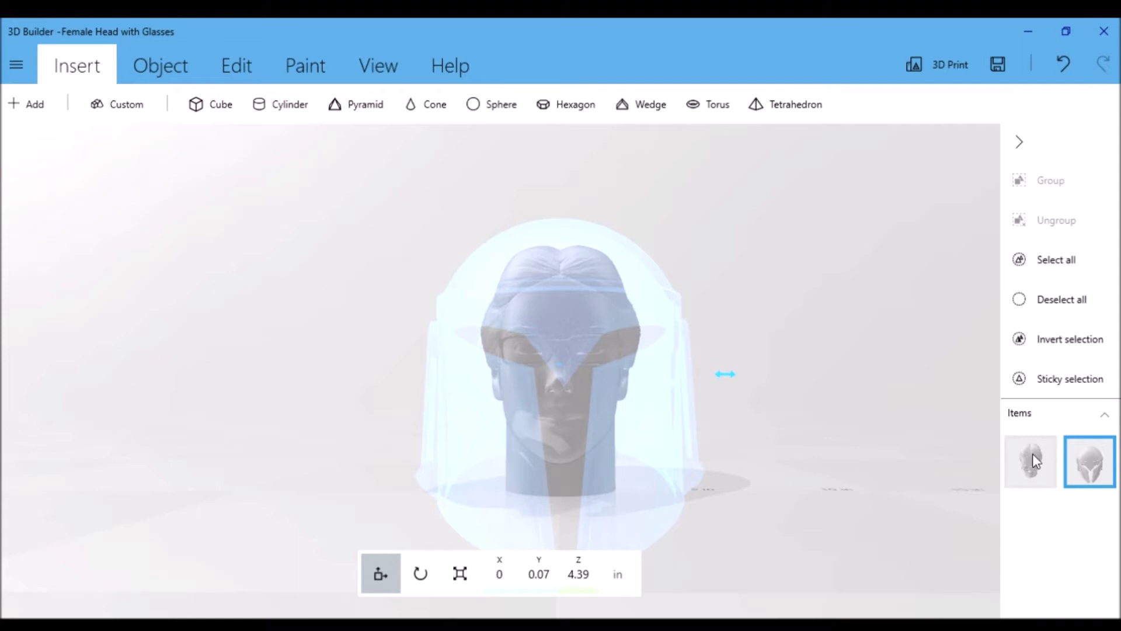
{"action": "right_click_drag", "start_coordinate": [793, 439], "coordinate": [1090, 571]}
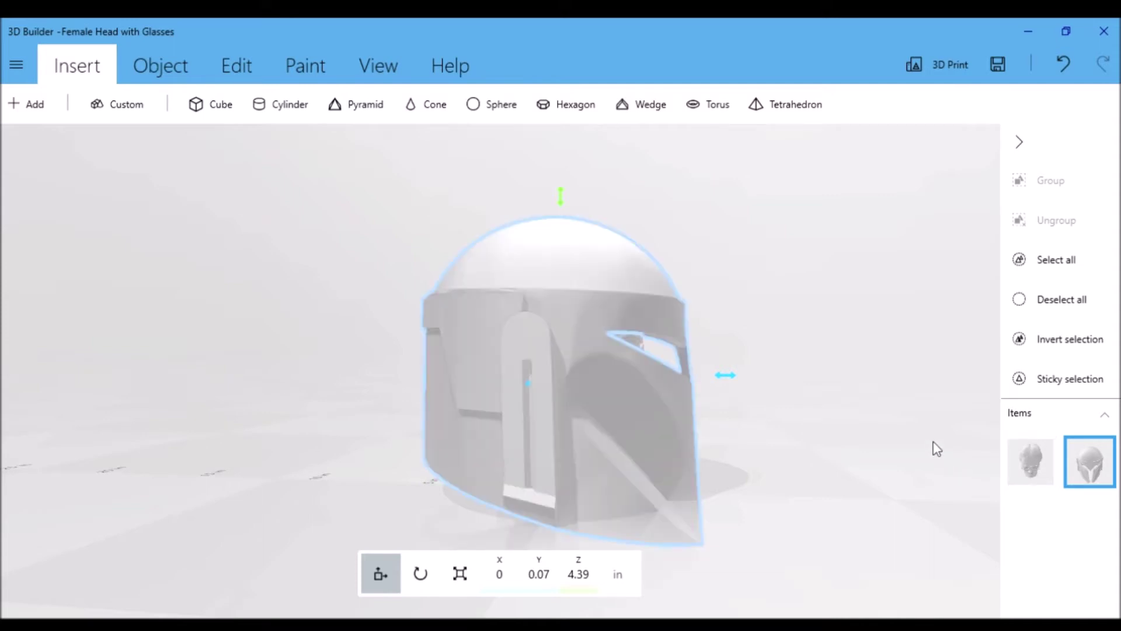
{"action": "right_click_drag", "start_coordinate": [934, 442], "coordinate": [525, 422]}
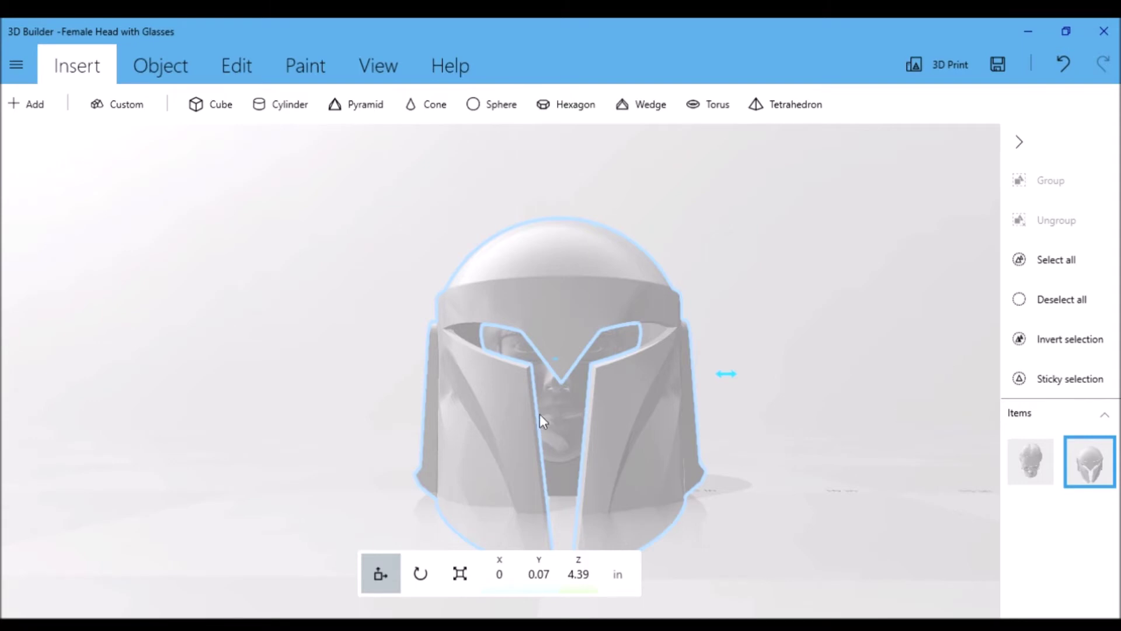
{"action": "left_click", "coordinate": [468, 571]}
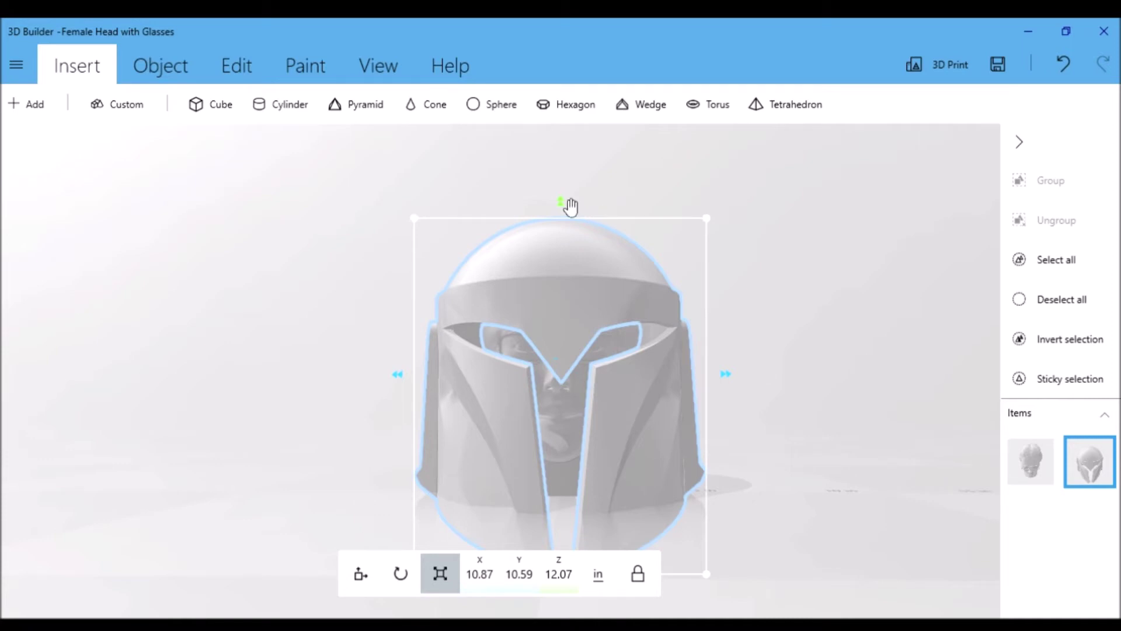
{"action": "left_click_drag", "start_coordinate": [570, 206], "coordinate": [570, 204]}
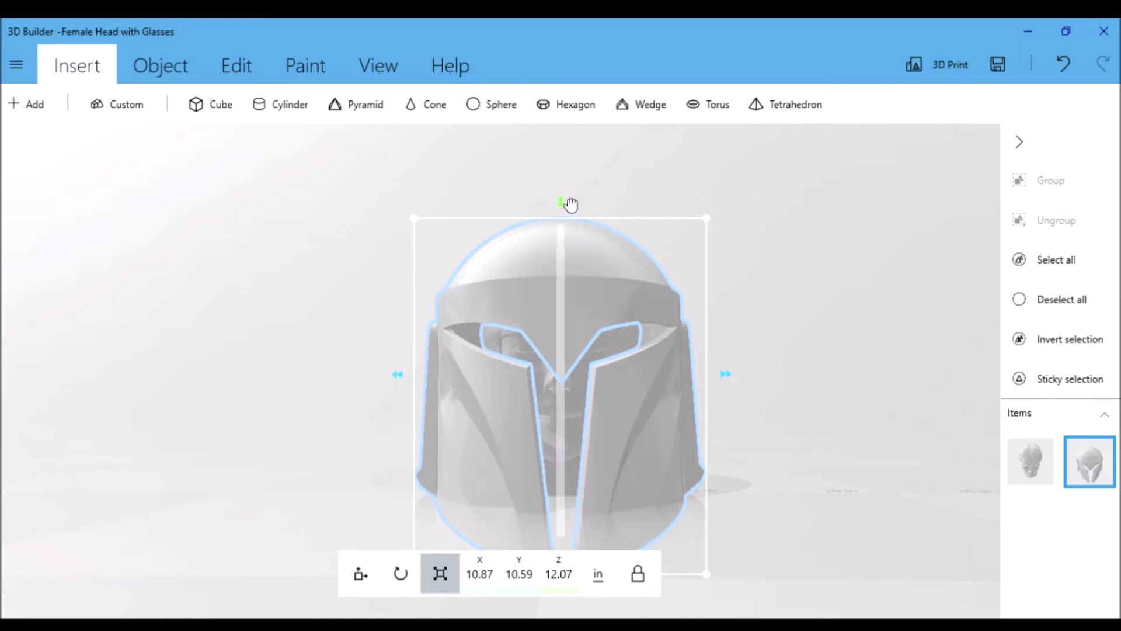
{"action": "left_click_drag", "start_coordinate": [571, 205], "coordinate": [570, 225]}
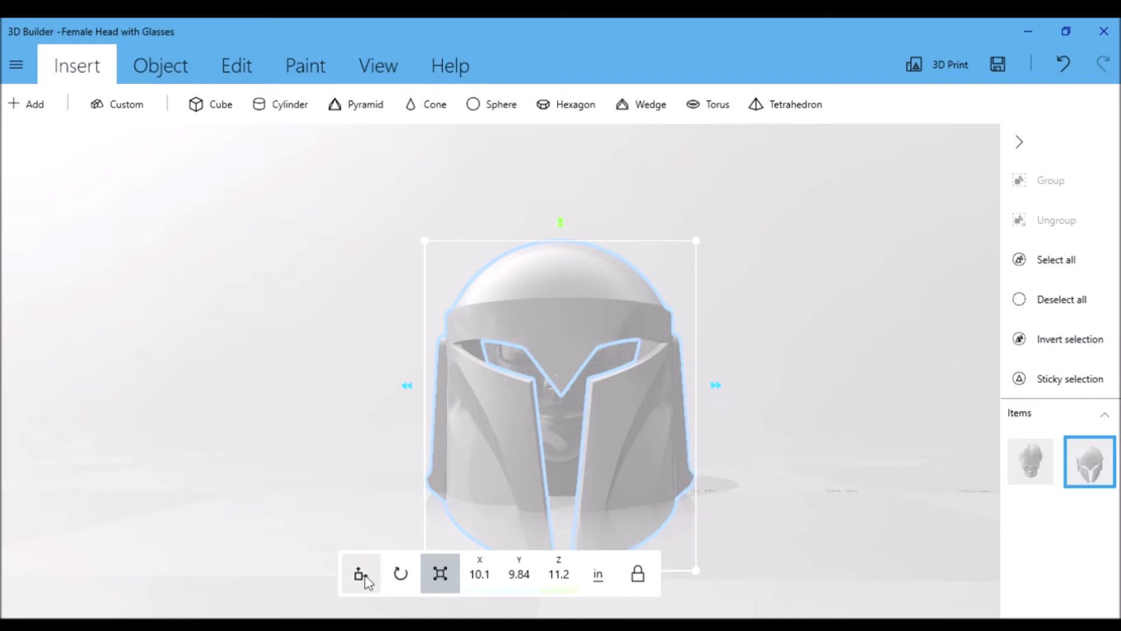
- Raise the scaled helmet slightly to a Z position of about 4.46 in
{"action": "left_click", "coordinate": [362, 575]}
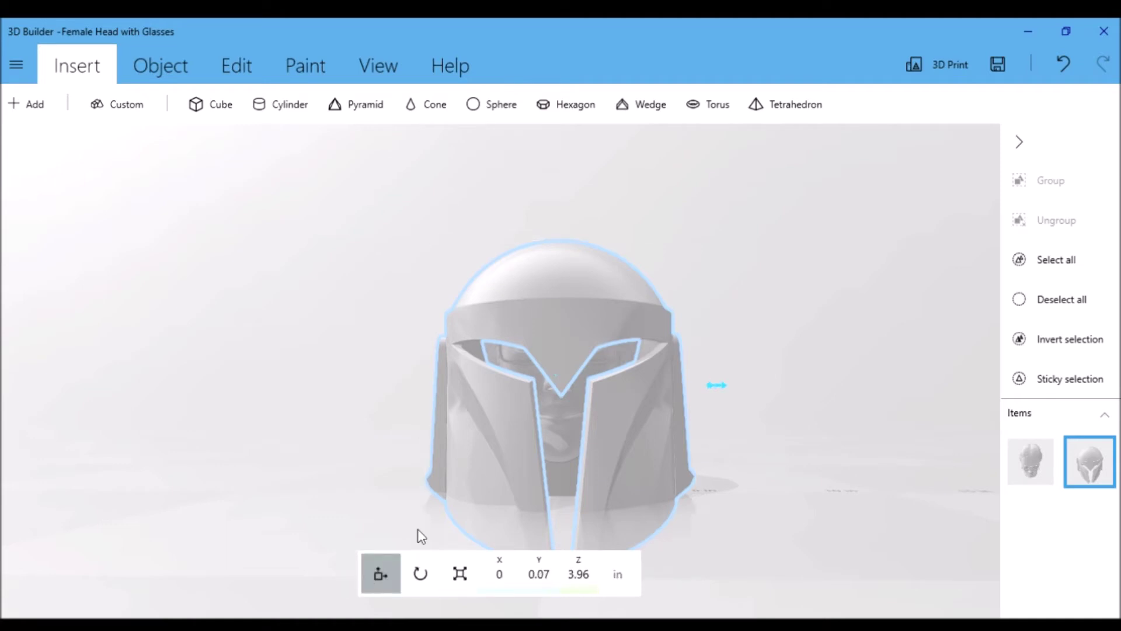
{"action": "scroll", "coordinate": [685, 466], "scroll_direction": "down", "scroll_amount": 1}
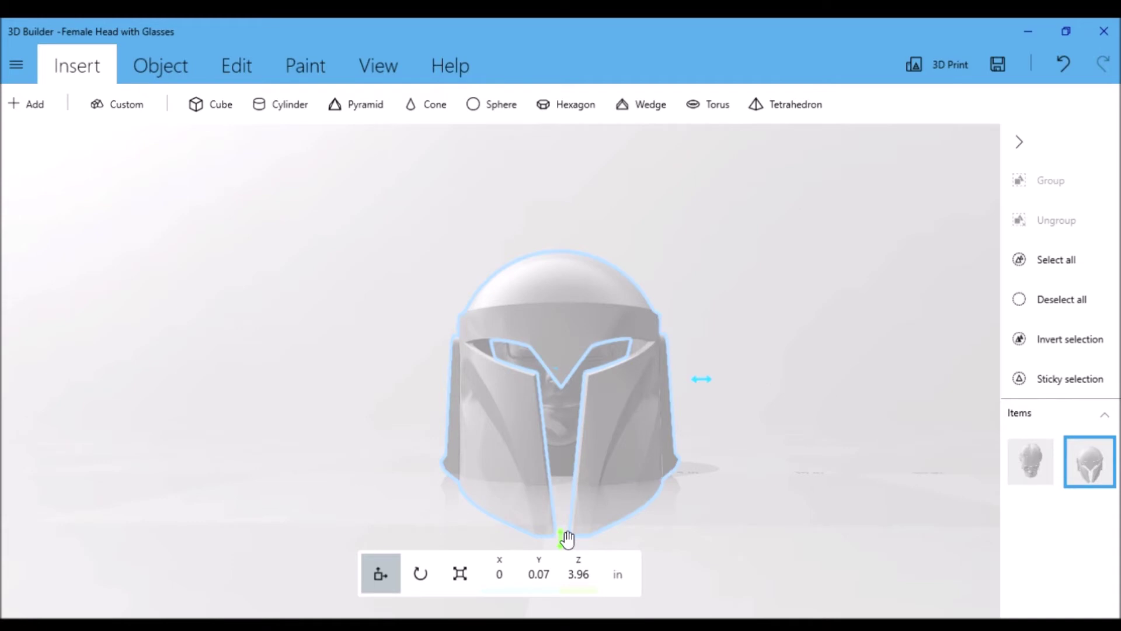
{"action": "left_click_drag", "start_coordinate": [568, 536], "coordinate": [563, 525]}
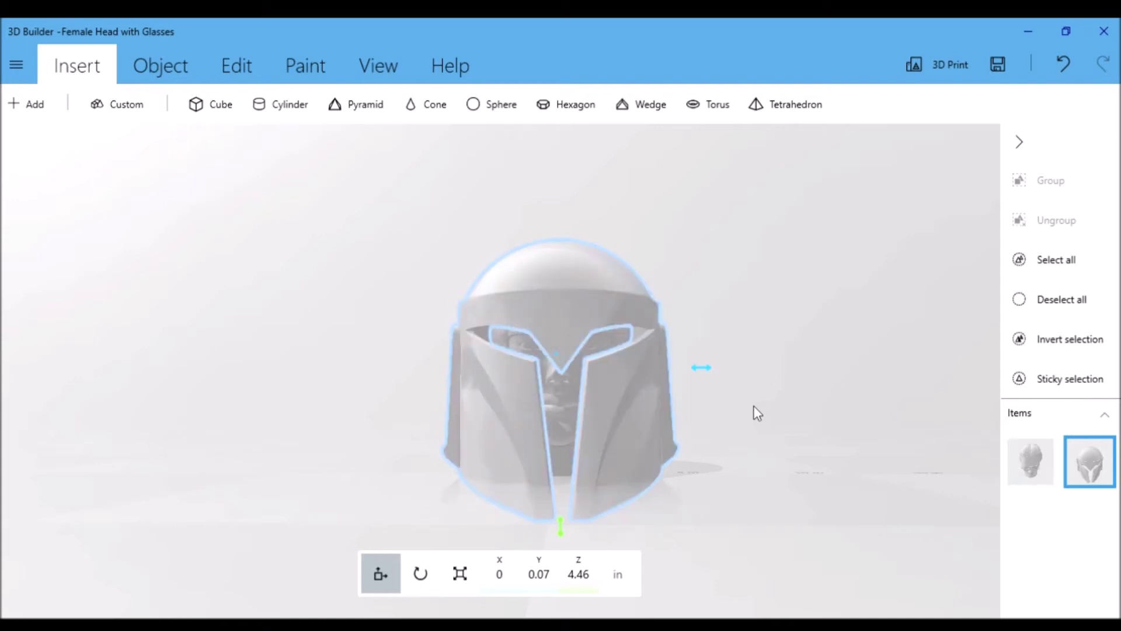
- Inspect the helmet from the side and front, and raise it above the chin to a Z position of about 8.05 in
{"action": "left_click_drag", "start_coordinate": [755, 406], "coordinate": [1119, 415]}
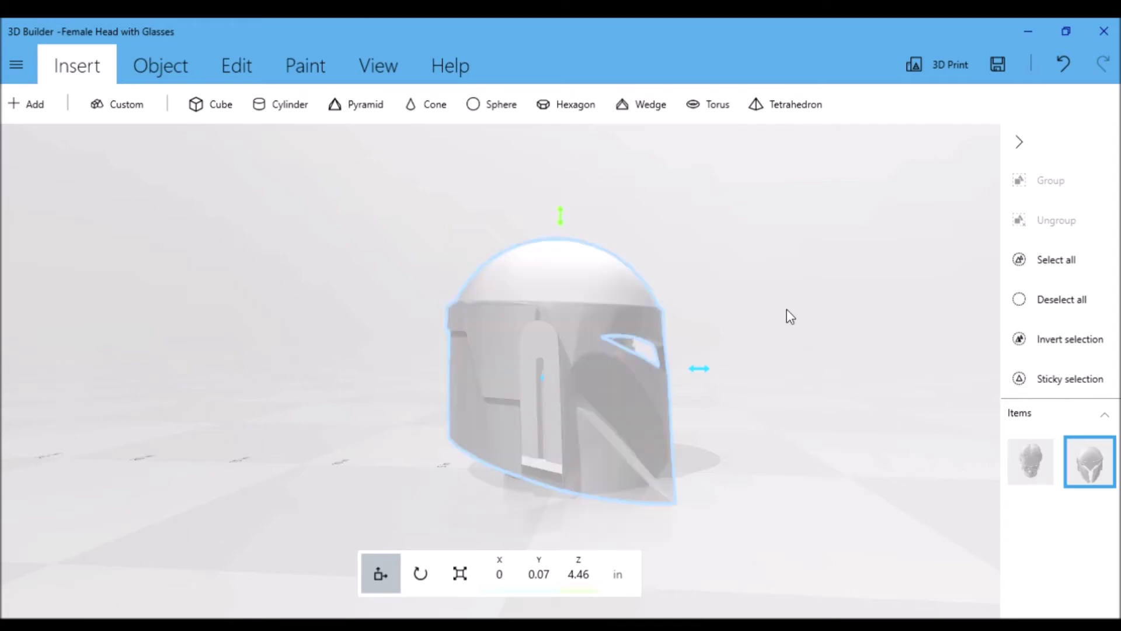
{"action": "left_click_drag", "start_coordinate": [833, 445], "coordinate": [673, 442]}
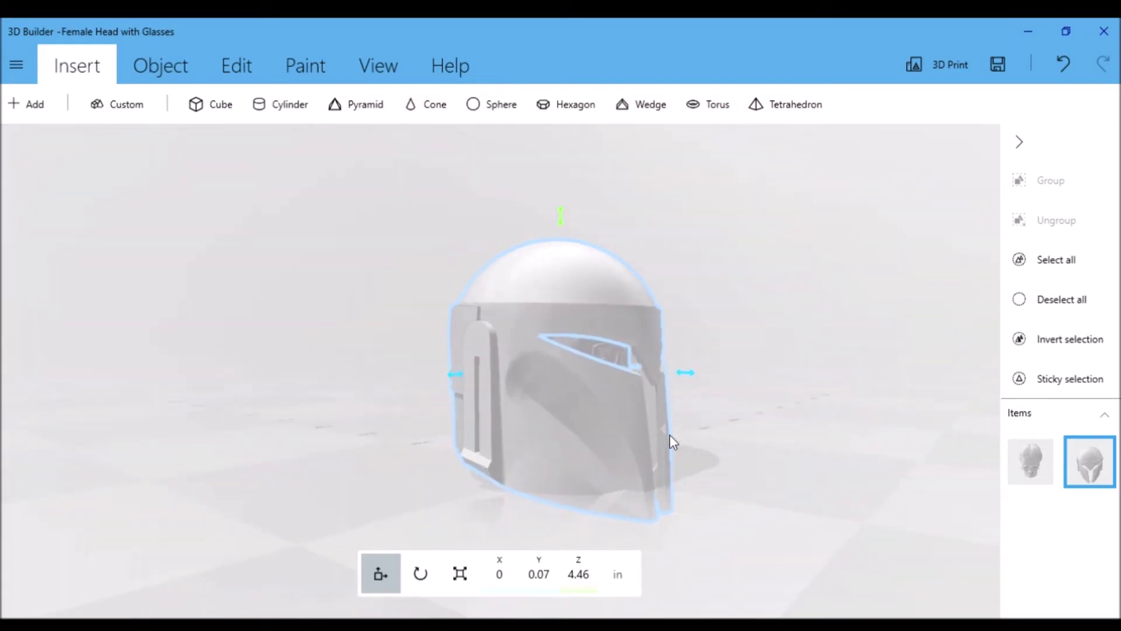
{"action": "left_click_drag", "start_coordinate": [759, 430], "coordinate": [501, 423]}
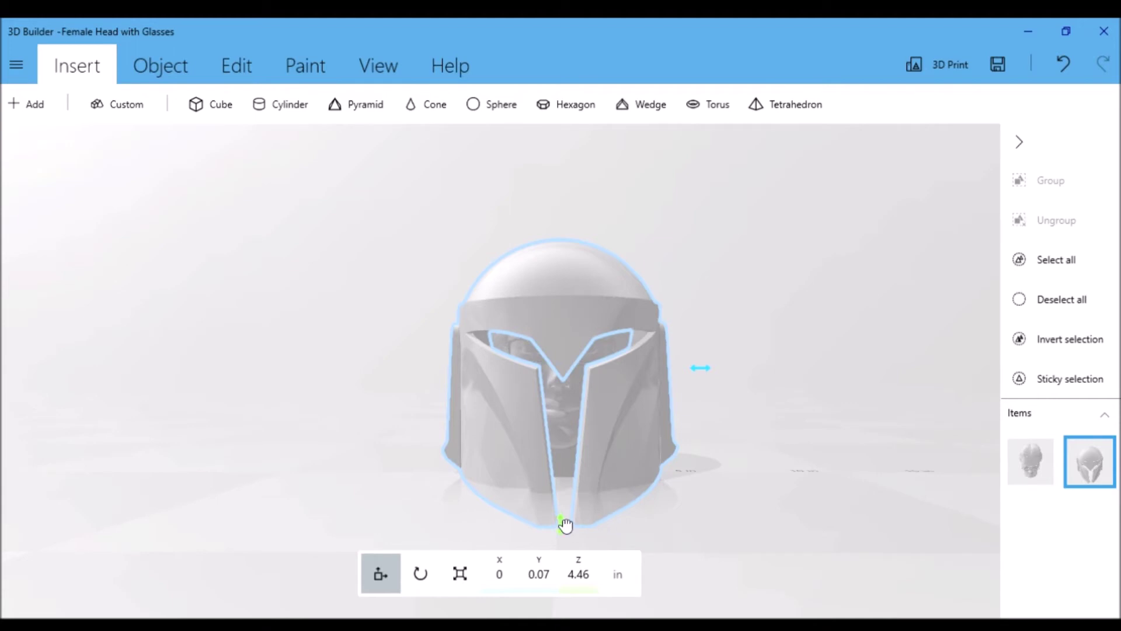
{"action": "left_click_drag", "start_coordinate": [565, 526], "coordinate": [543, 444]}
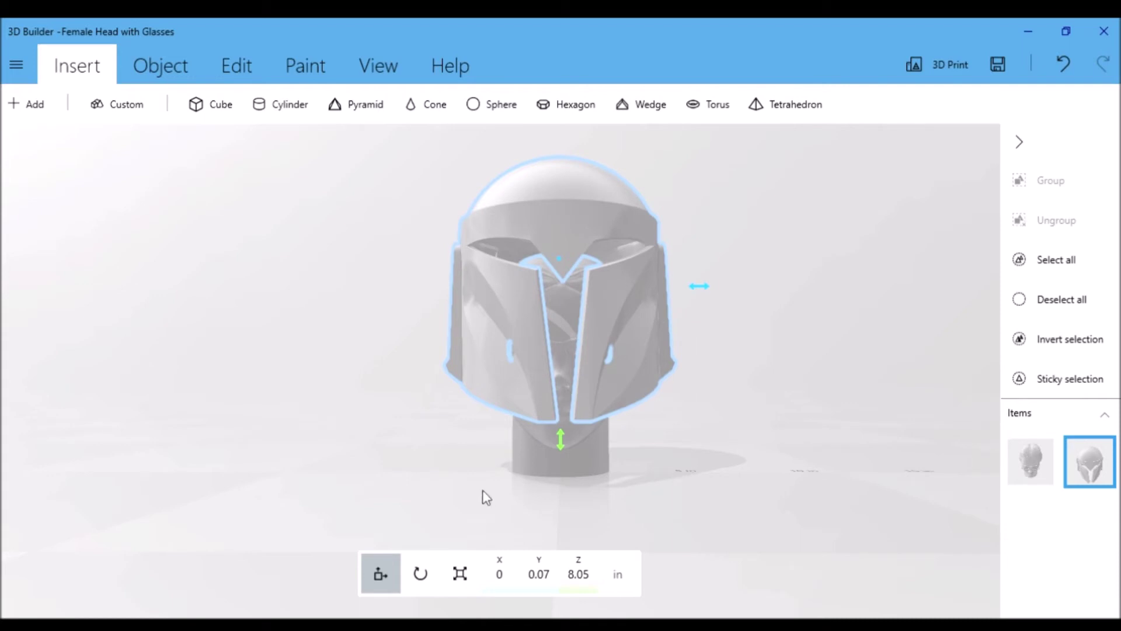
- Shift the helmet forward along the head's front-to-back axis to a Y position of about -0.67 in
{"action": "left_click_drag", "start_coordinate": [483, 496], "coordinate": [923, 520]}
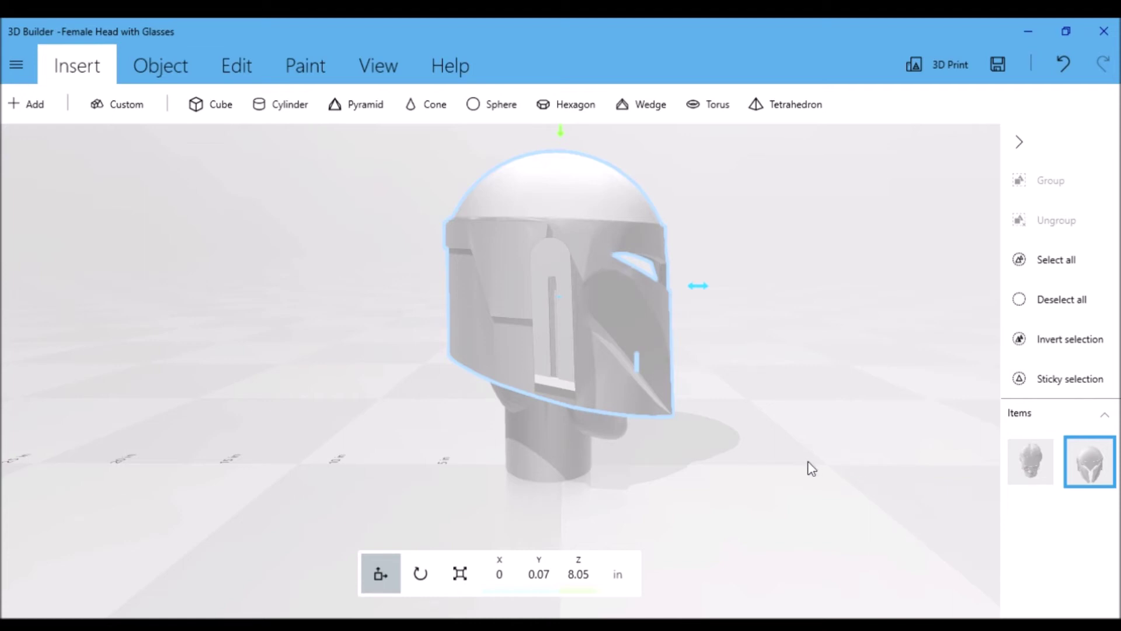
{"action": "scroll", "coordinate": [807, 461], "scroll_direction": "up", "scroll_amount": 3}
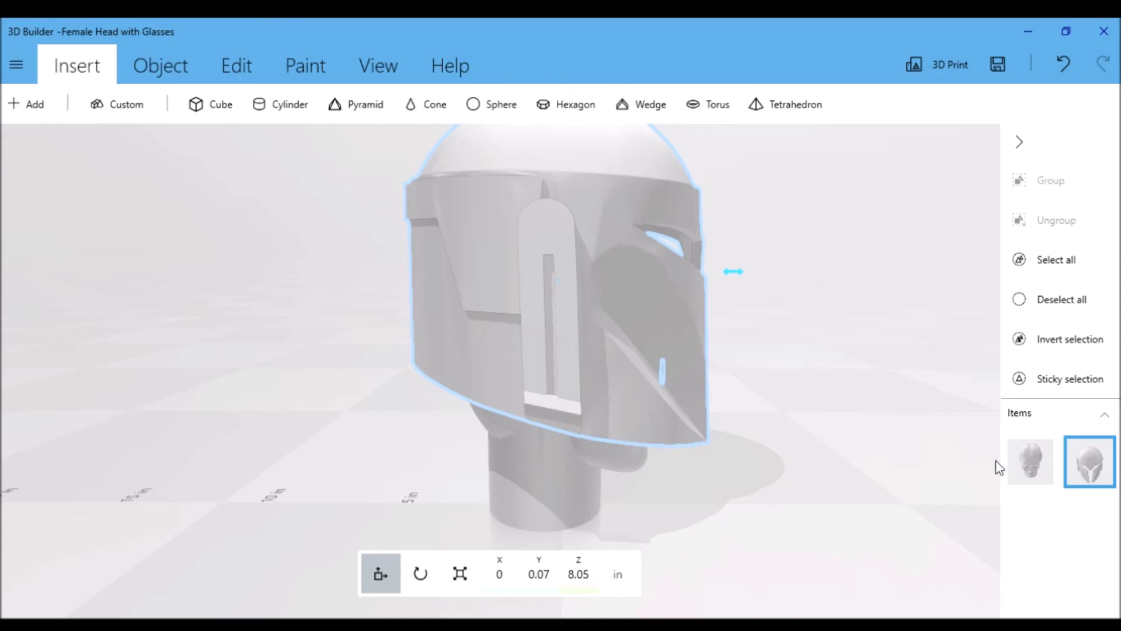
{"action": "mouse_move", "coordinate": [1020, 475]}
{"action": "left_click_drag", "start_coordinate": [742, 274], "coordinate": [763, 283]}
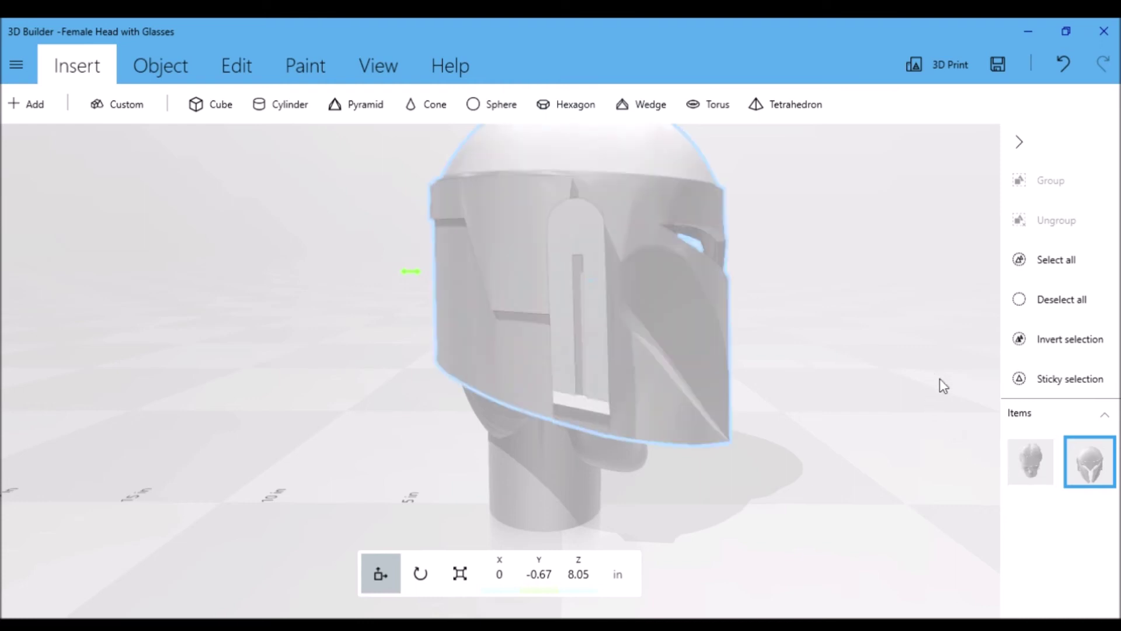
- Lower the helmet back over the head to a Z position of about 4.73 in
{"action": "left_click_drag", "start_coordinate": [941, 383], "coordinate": [506, 388]}
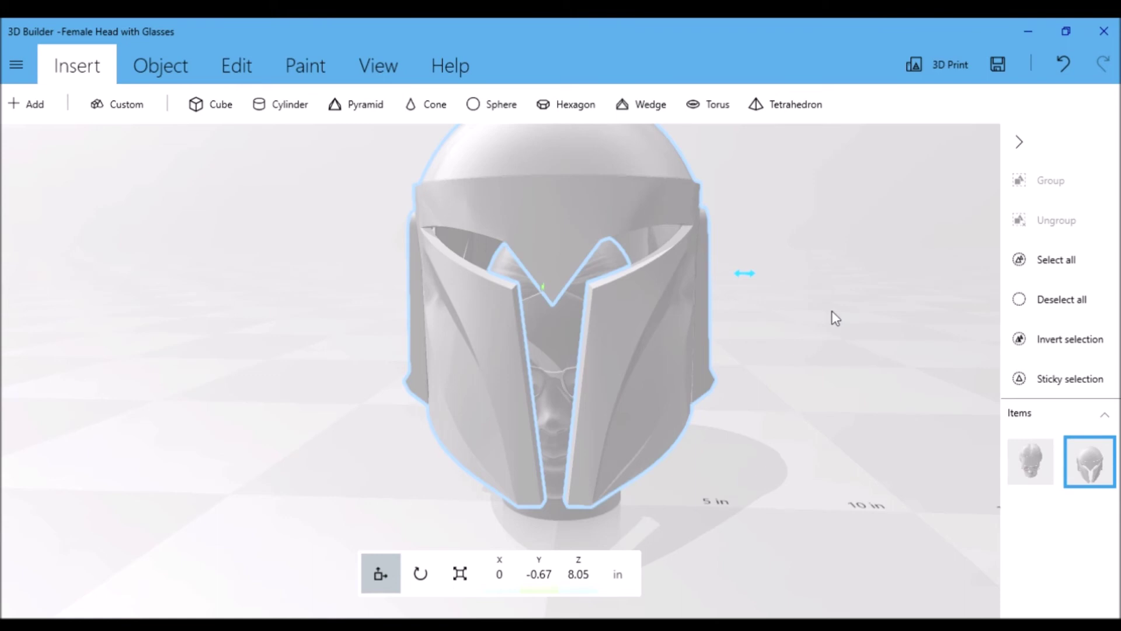
{"action": "scroll", "coordinate": [832, 311], "scroll_direction": "down", "scroll_amount": 2}
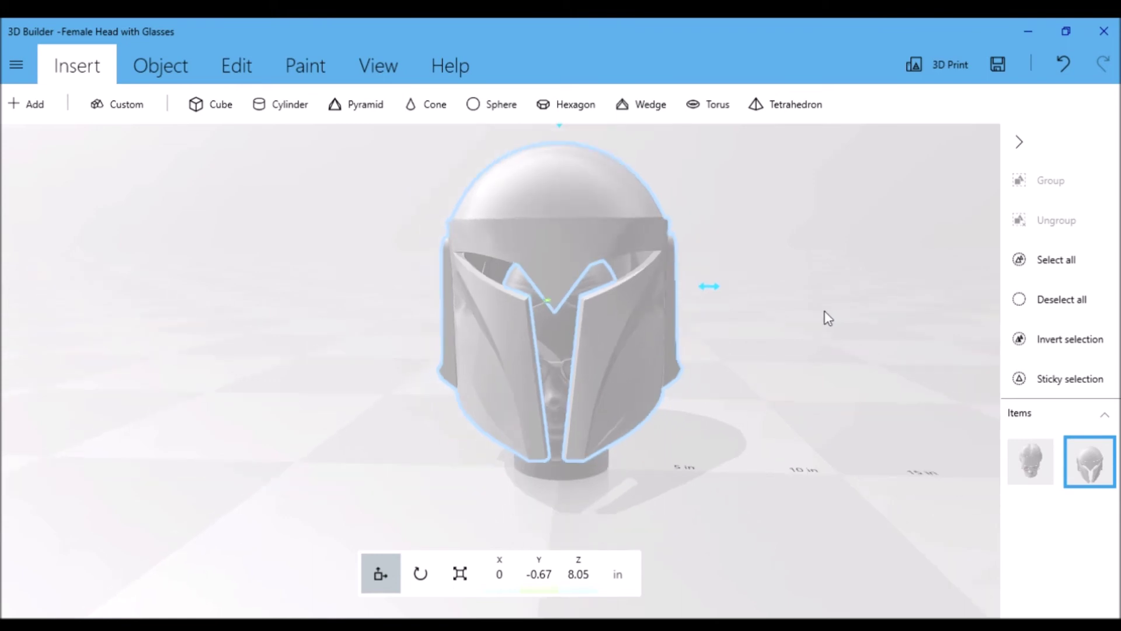
{"action": "scroll", "coordinate": [828, 318], "scroll_direction": "down", "scroll_amount": 1}
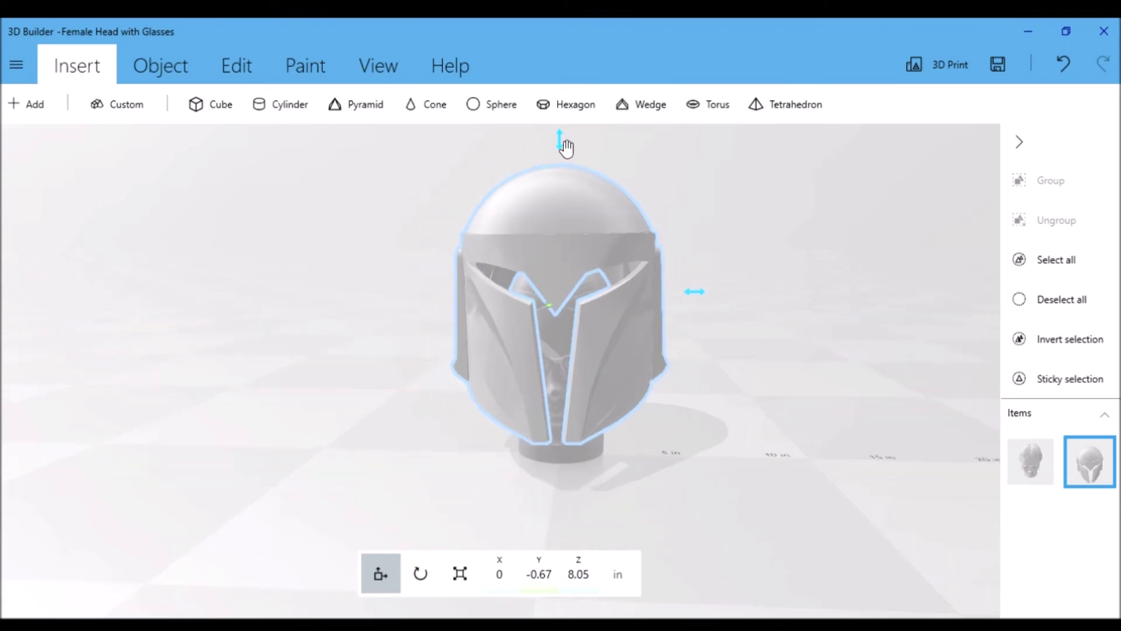
{"action": "left_click_drag", "start_coordinate": [566, 142], "coordinate": [560, 219]}
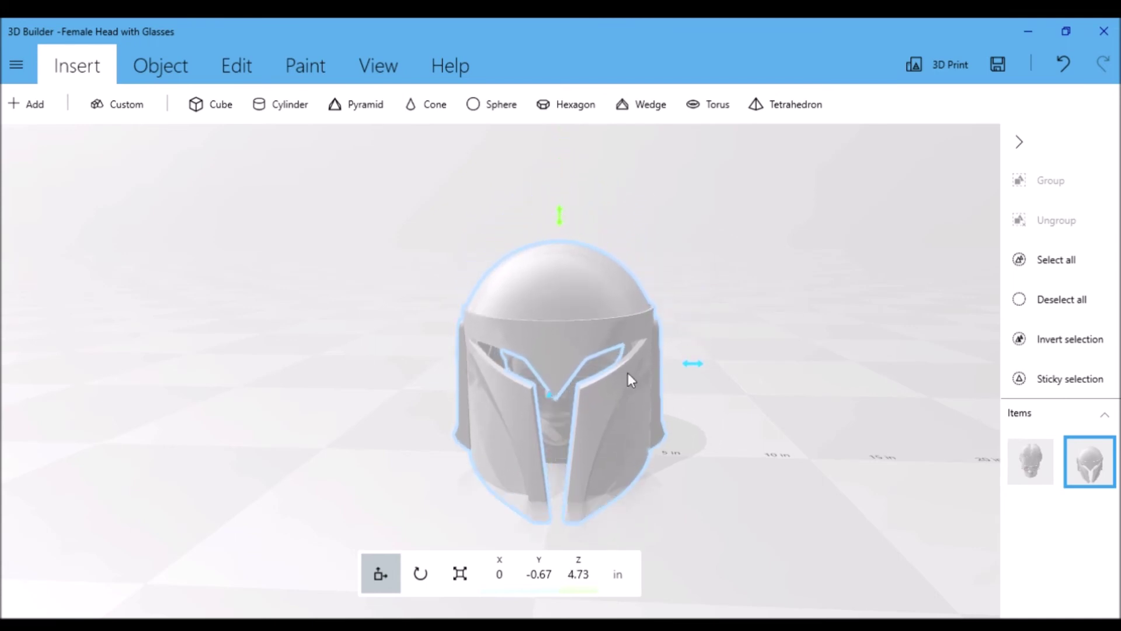
- Check the helmet's fit from the front and side, and shift it backward along the head to a Y position of 0 in
{"action": "right_click_drag", "start_coordinate": [726, 430], "coordinate": [732, 401]}
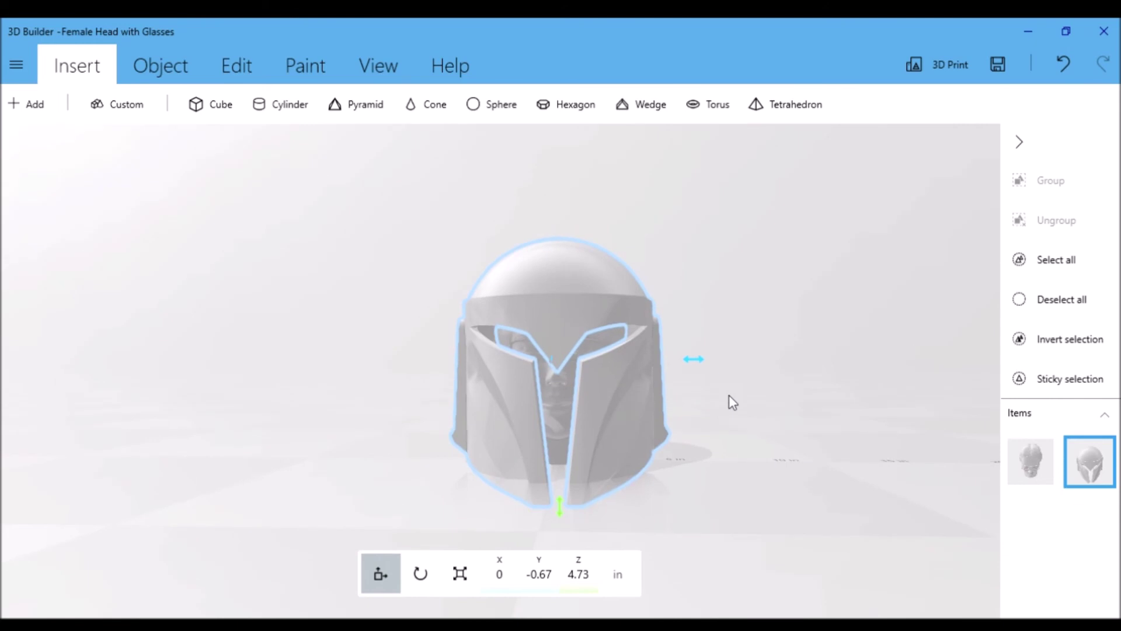
{"action": "scroll", "coordinate": [754, 409], "scroll_direction": "up", "scroll_amount": 5}
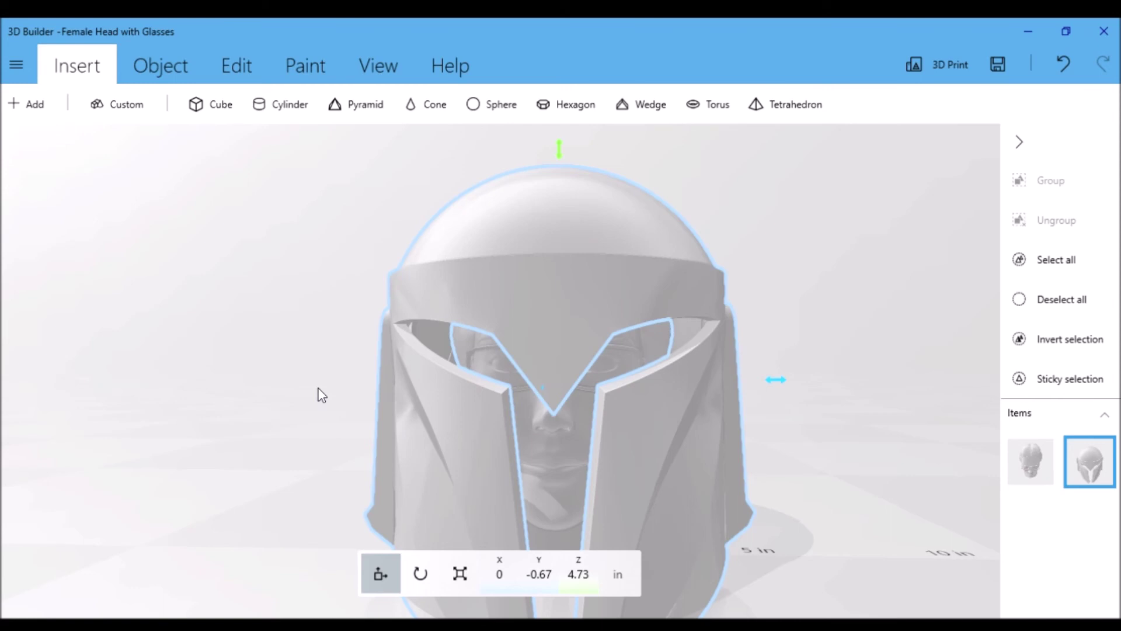
{"action": "left_click_drag", "start_coordinate": [321, 396], "coordinate": [731, 403]}
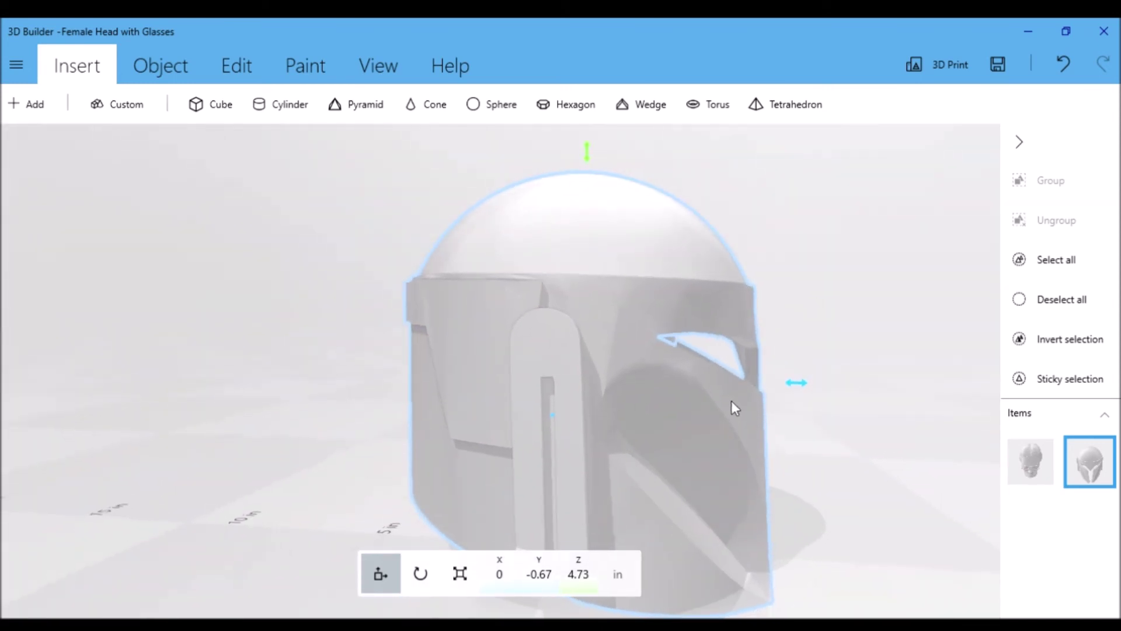
{"action": "left_click_drag", "start_coordinate": [805, 391], "coordinate": [778, 391]}
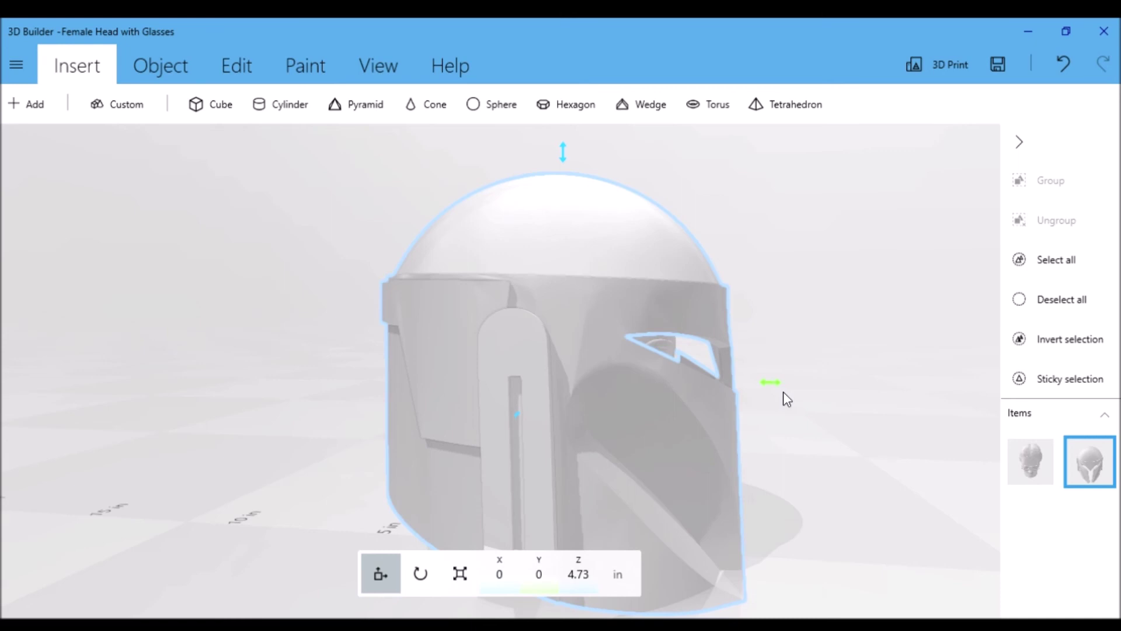
{"action": "left_click_drag", "start_coordinate": [896, 458], "coordinate": [493, 437]}
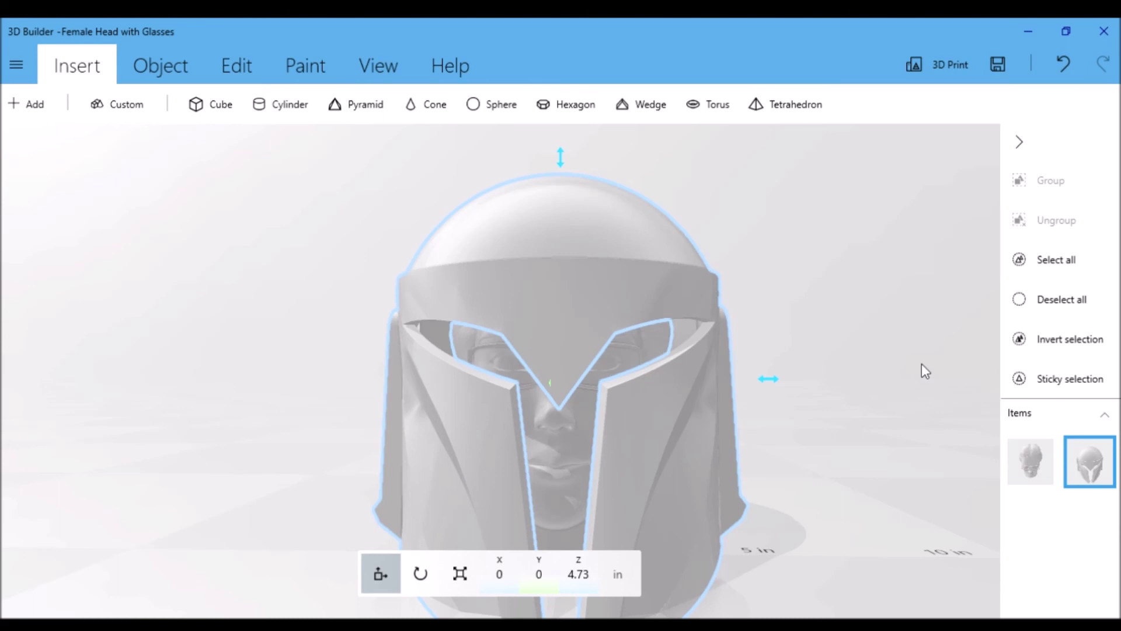
- Delete the female head model from the scene, keeping only the helmet
{"action": "left_click", "coordinate": [1019, 473]}
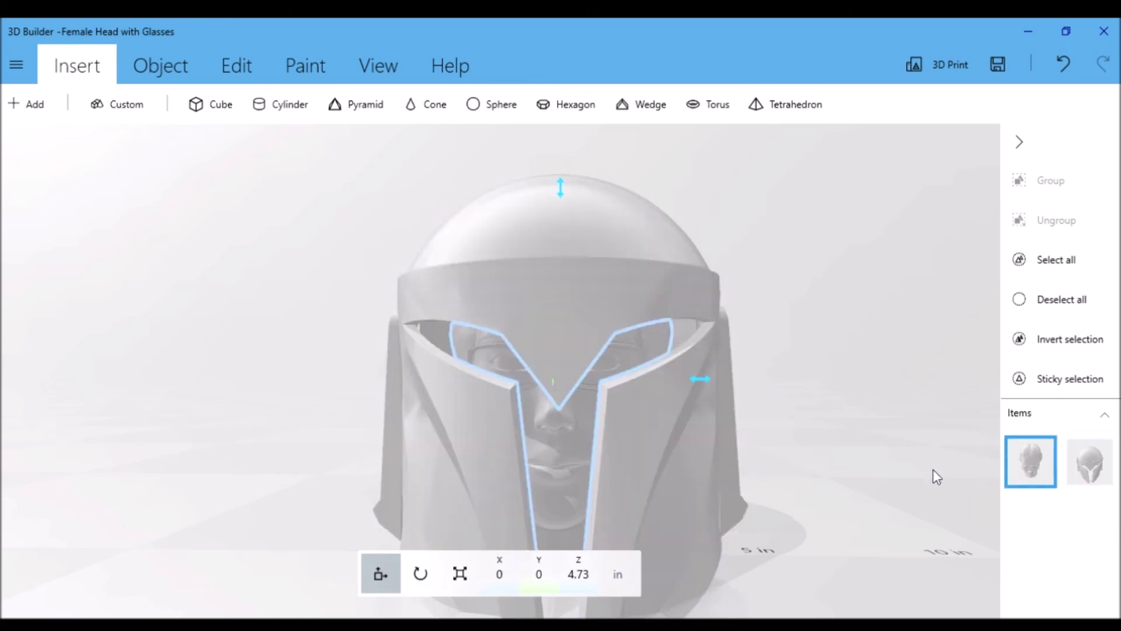
{"action": "key", "text": "Delete"}
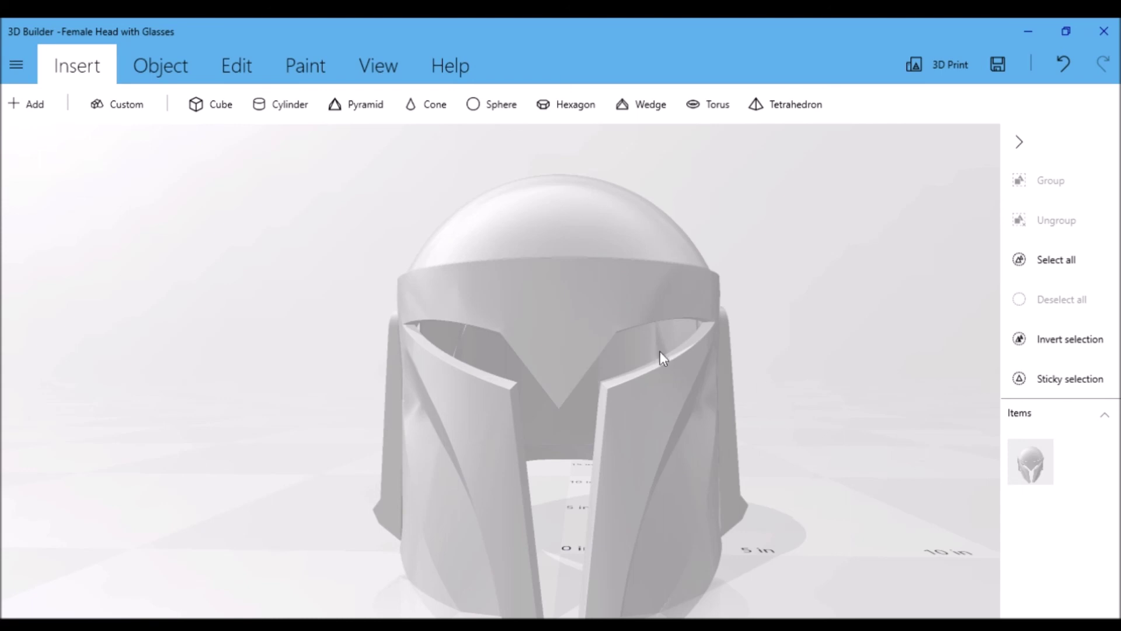
- Save the helmet as a new file named Resized Bo Helmet and return to the scene
{"action": "left_click", "coordinate": [17, 67]}
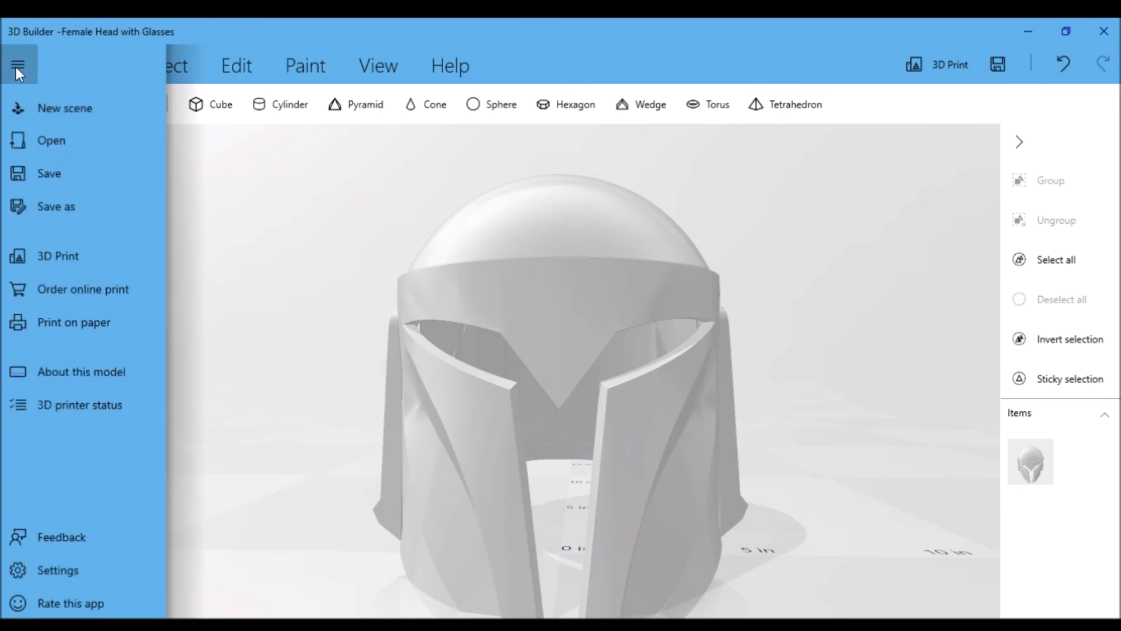
{"action": "left_click", "coordinate": [27, 198]}
{"action": "key", "text": "ctrl+s"}
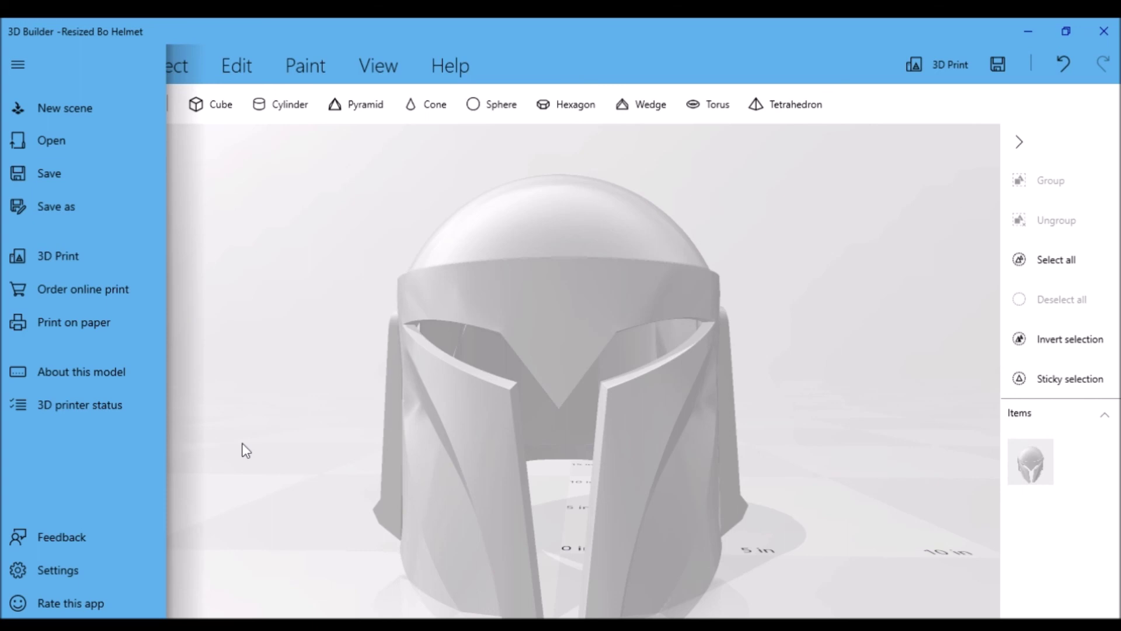
{"action": "left_click", "coordinate": [796, 255]}
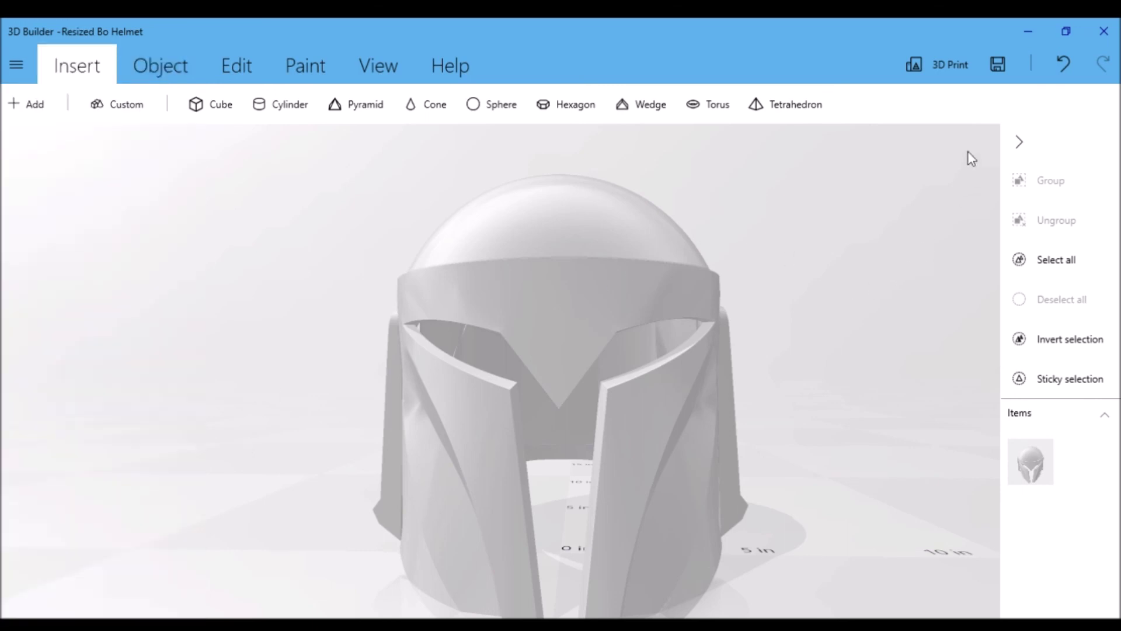